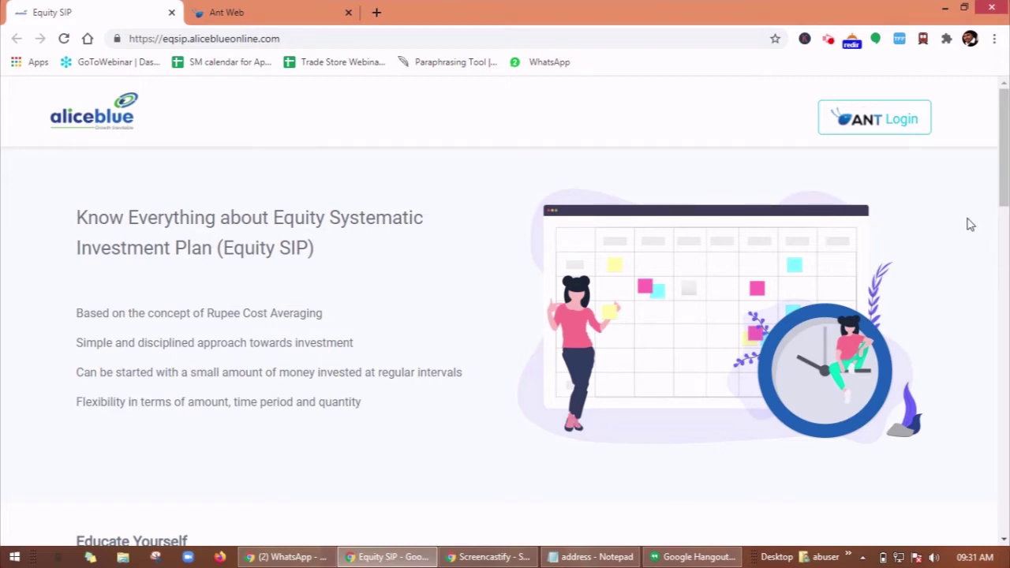
# - Switch to the Ant Web tab and open the Links section of the account profile
pyautogui.click(246, 12)
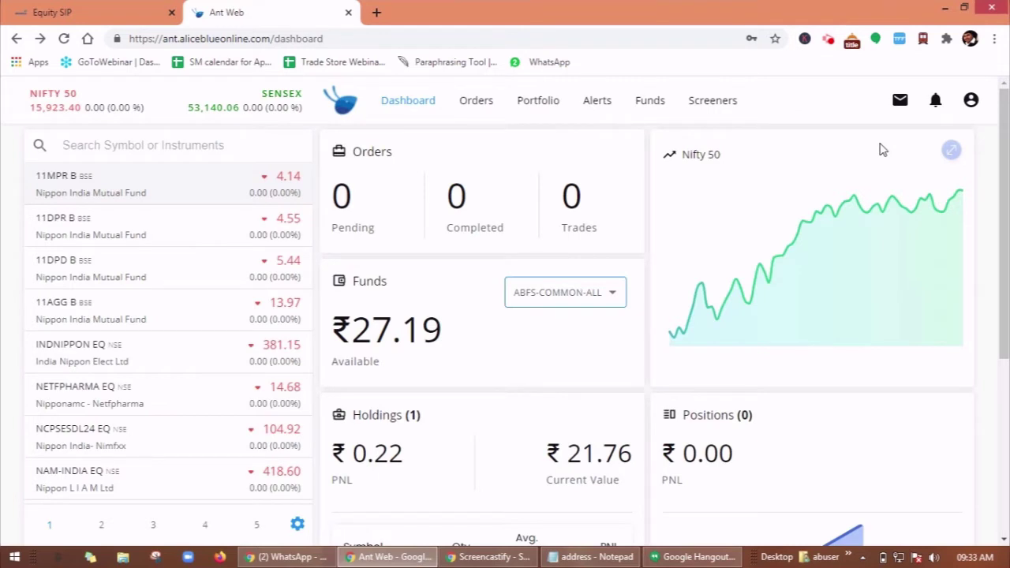
pyautogui.click(971, 100)
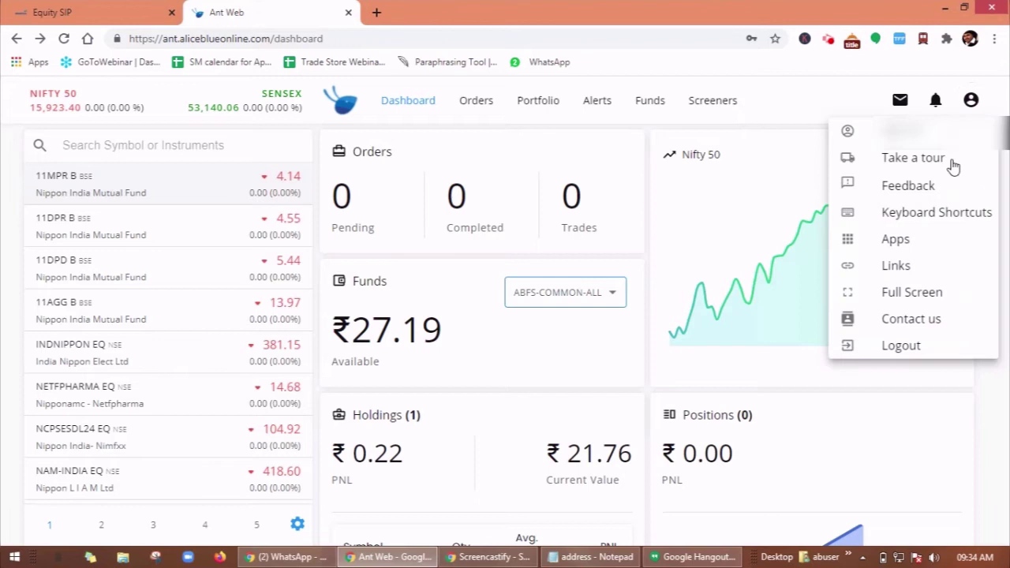
pyautogui.click(892, 267)
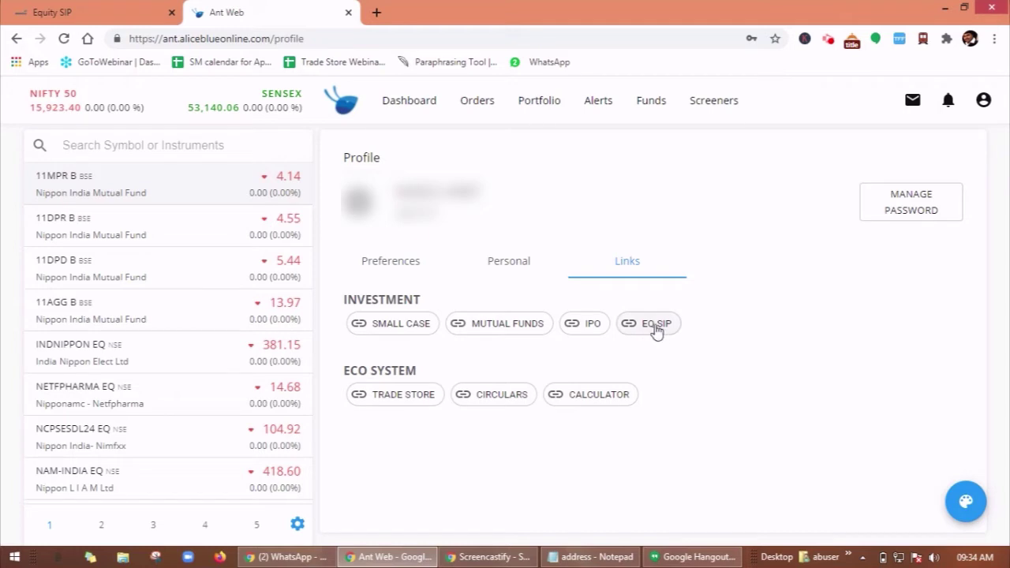
# - Launch Equity SIP from the EQ SIP link and view the Baskets list, which shows 0
pyautogui.click(656, 326)
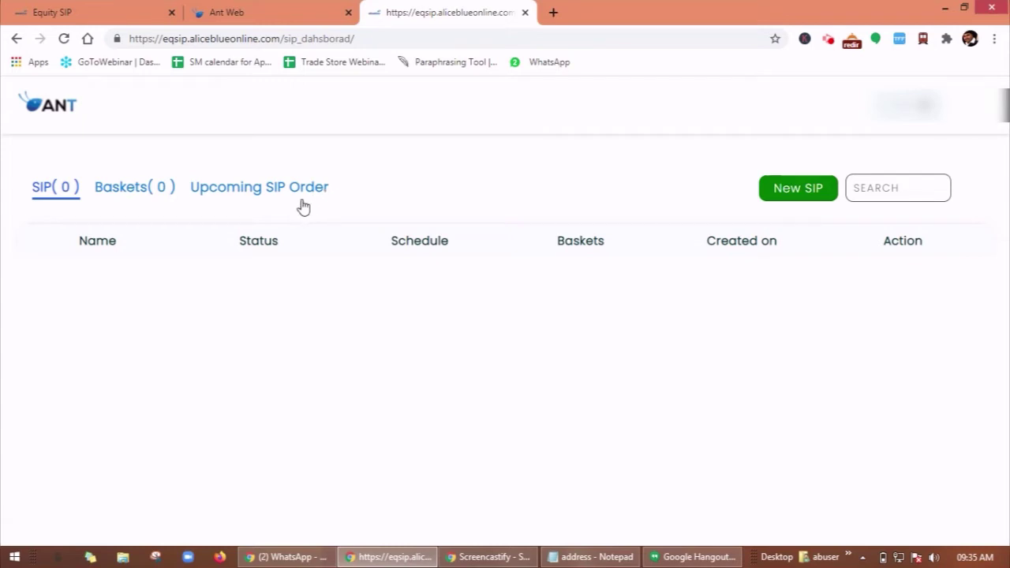
pyautogui.click(154, 191)
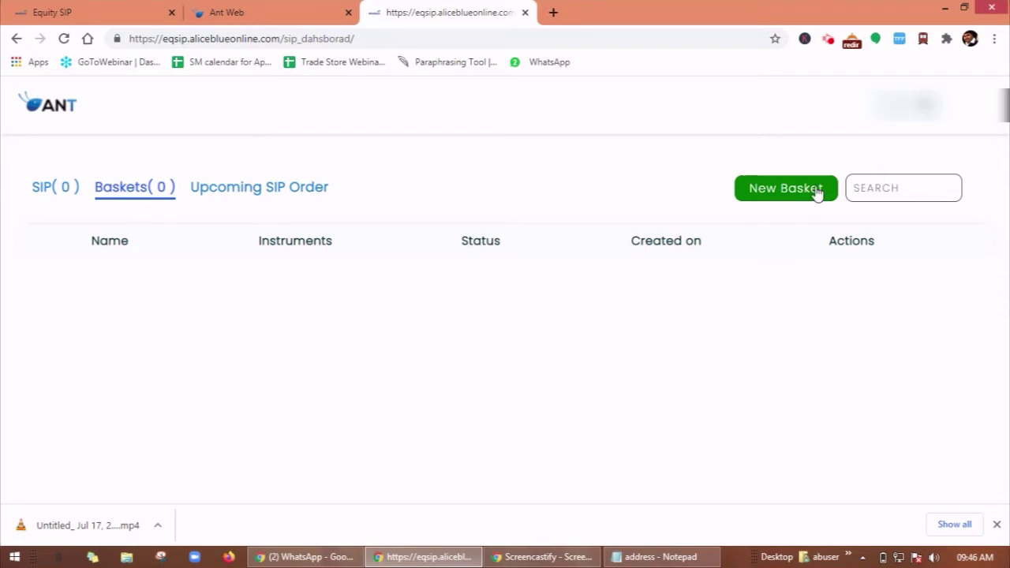
# - Create a new basket named 'xyz'
pyautogui.click(773, 192)
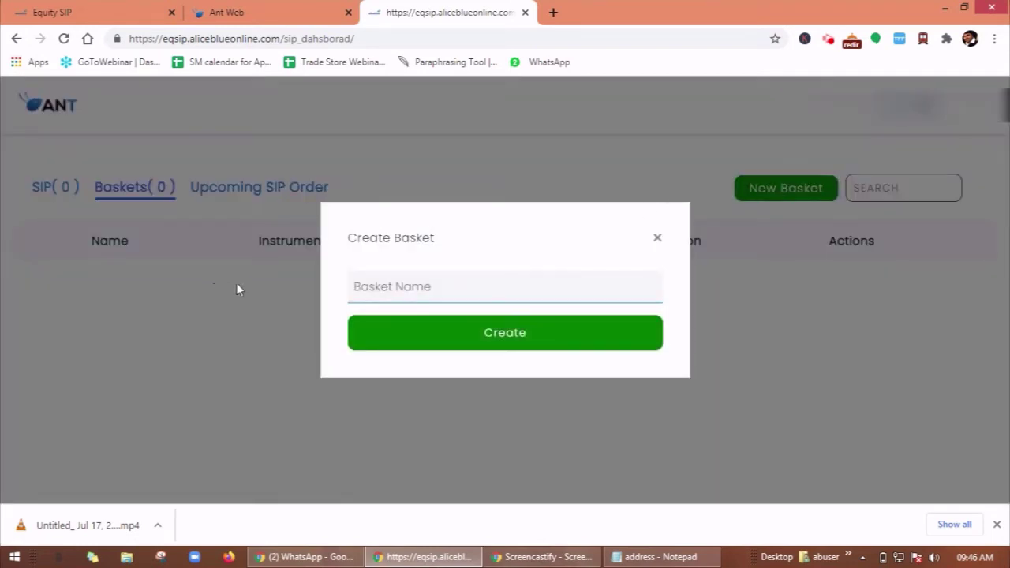
pyautogui.click(378, 287)
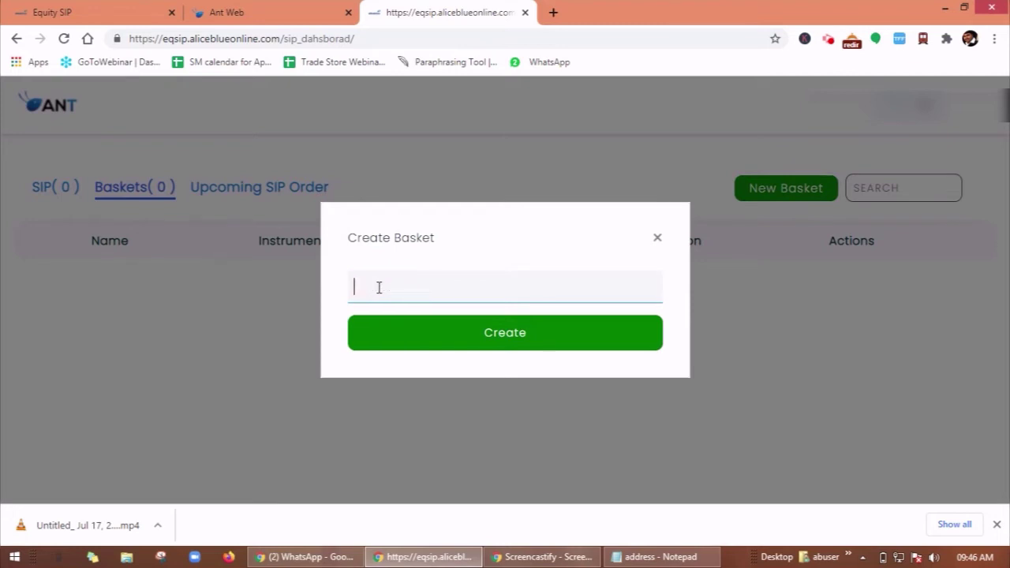
pyautogui.write('xyz')
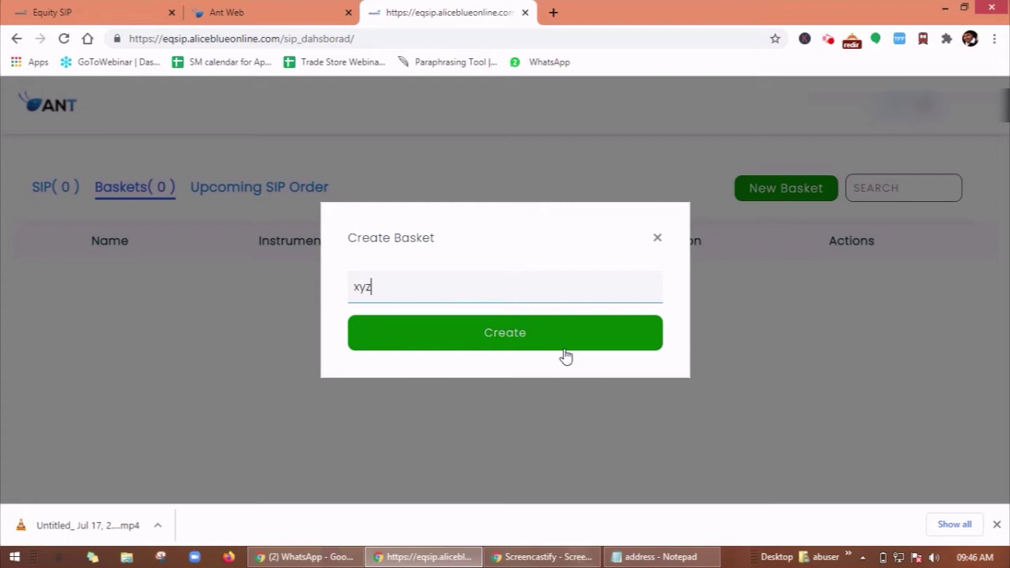
pyautogui.click(523, 337)
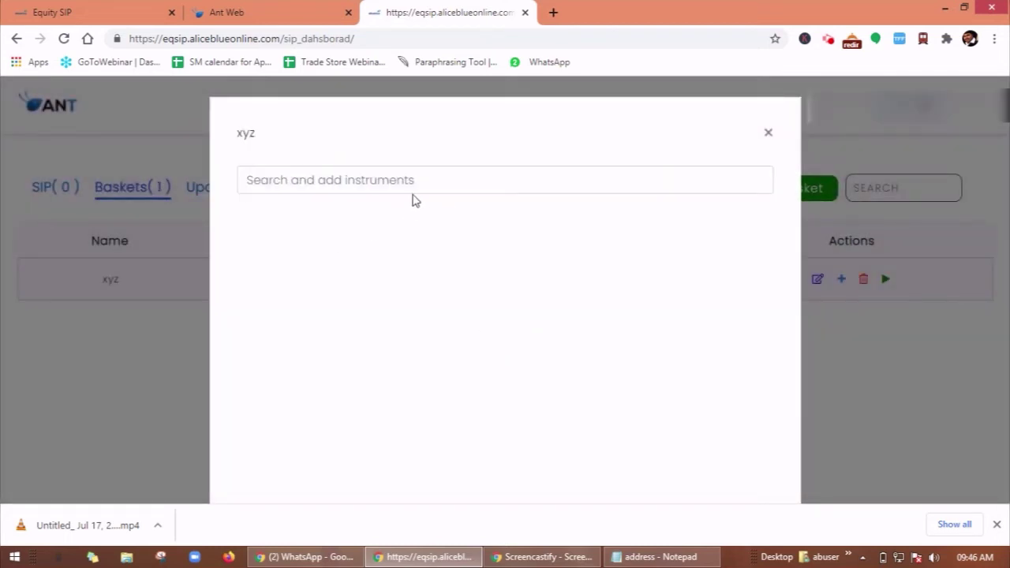
# - Search 'icic' and choose ICICIBANK to add to the basket
pyautogui.click(339, 184)
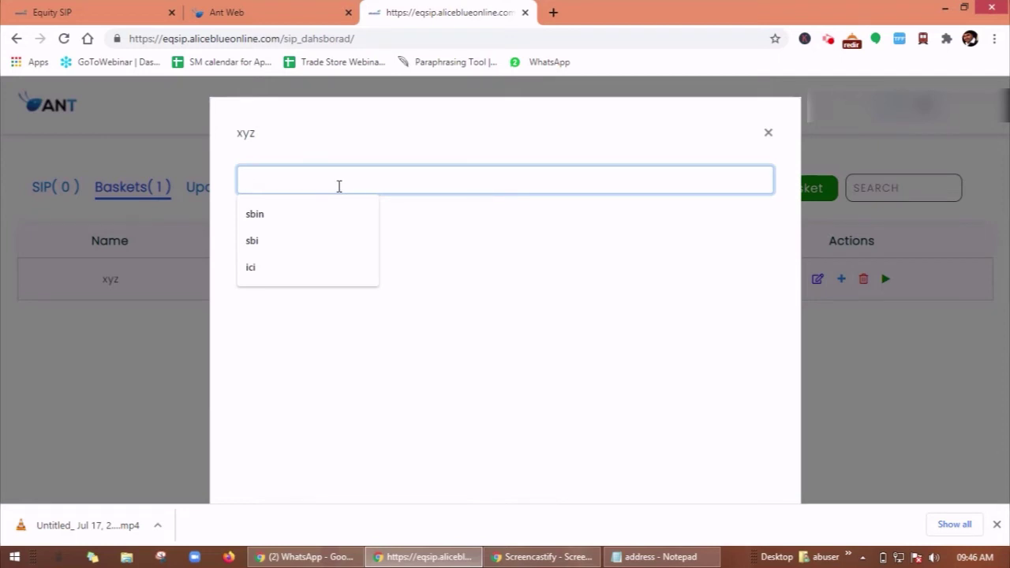
pyautogui.write('icic')
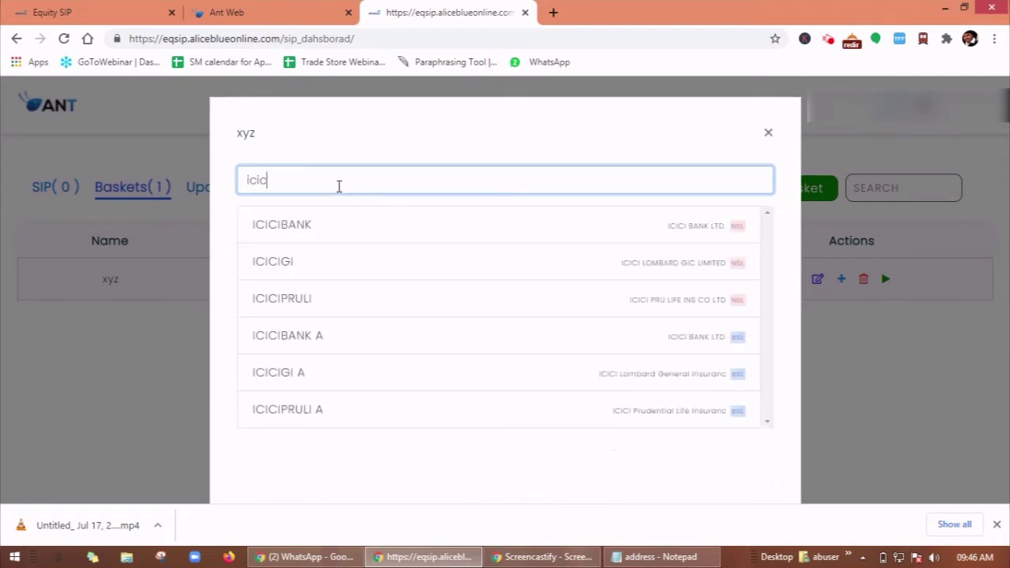
pyautogui.click(331, 229)
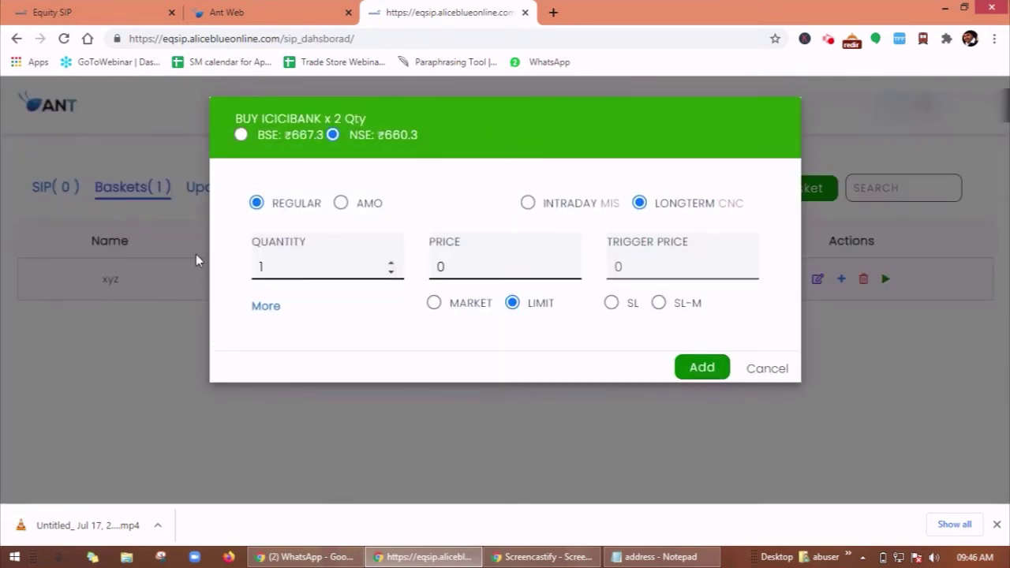
# - Keep NSE as the exchange, set quantity 2 with a Market order type, and add the ICICIBANK order
pyautogui.click(242, 135)
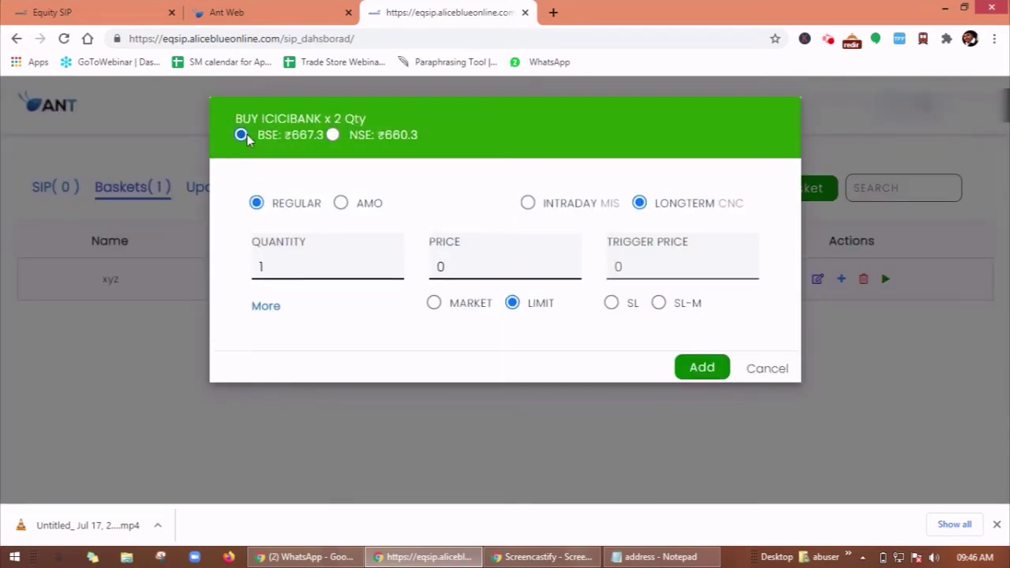
pyautogui.click(333, 135)
pyautogui.click(299, 267)
pyautogui.press('BackSpace')
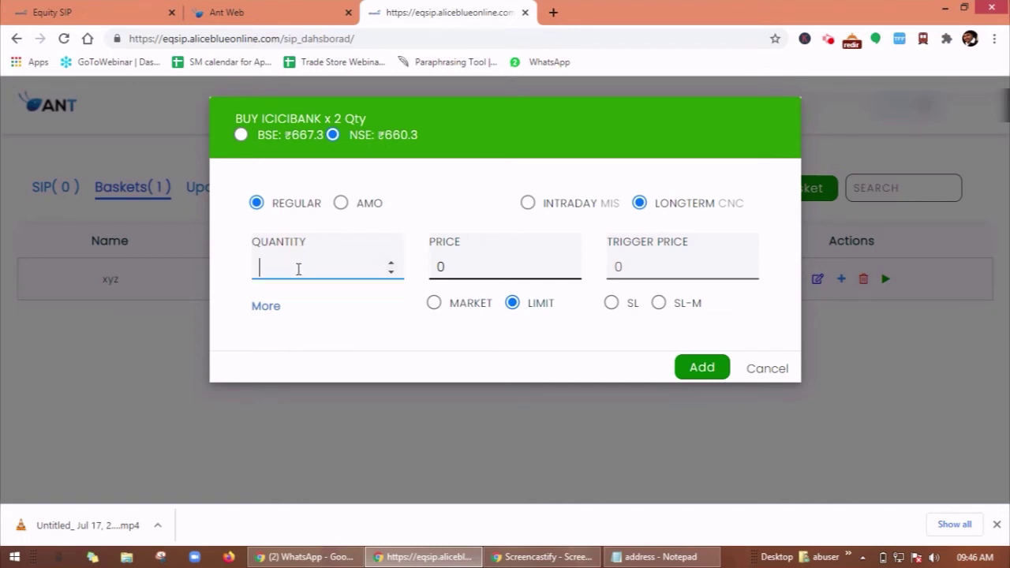
pyautogui.write('2')
pyautogui.click(434, 306)
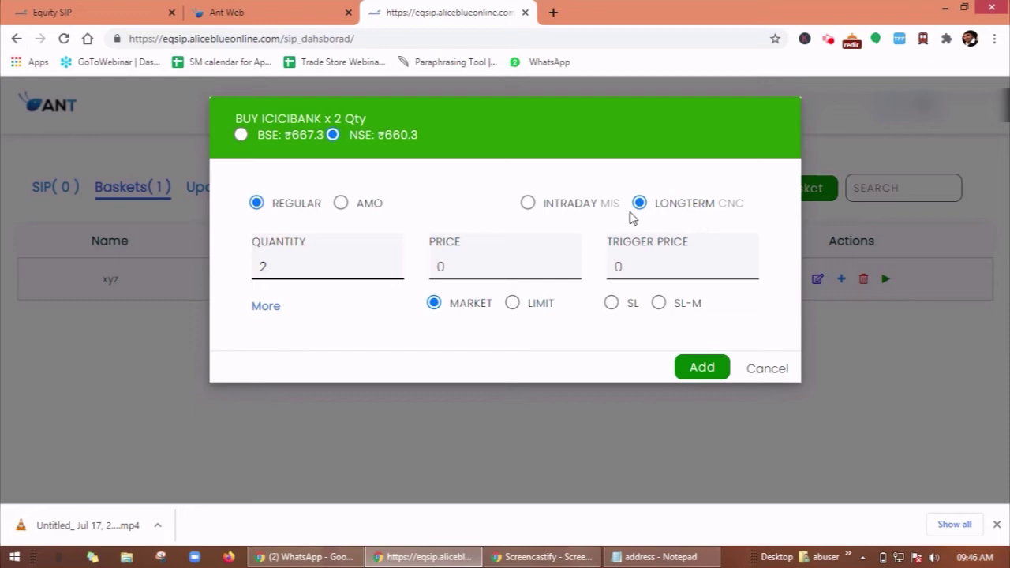
pyautogui.click(704, 367)
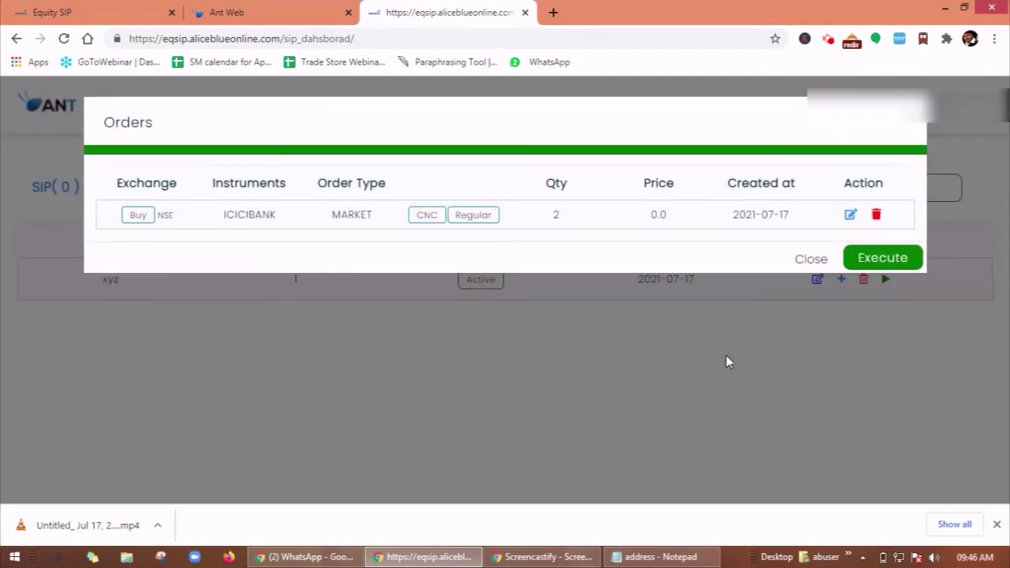
# - Execute the xyz basket order, close the Orders summary, pause basket xyz, and open the SIP(0) list
pyautogui.click(850, 260)
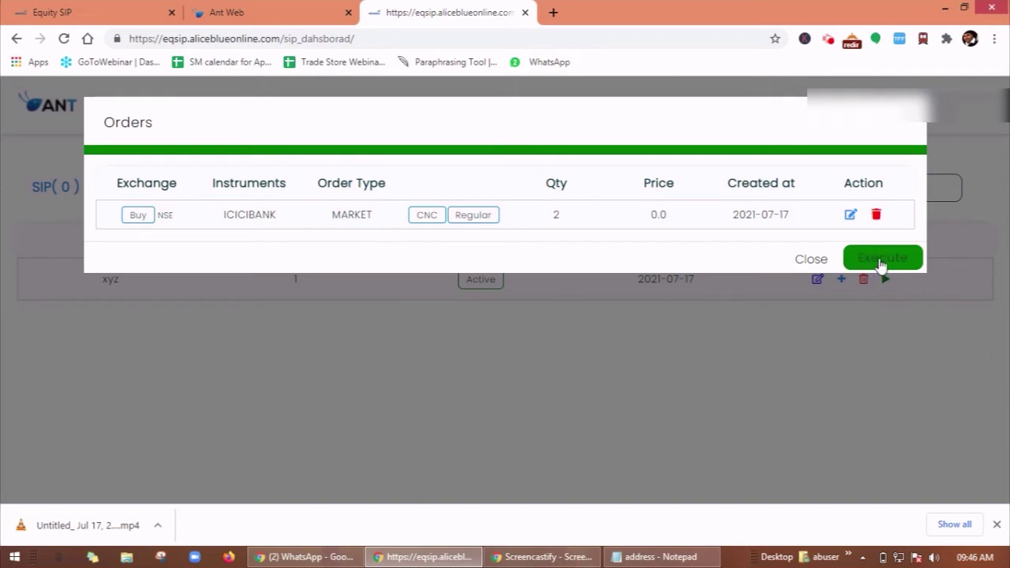
pyautogui.click(866, 378)
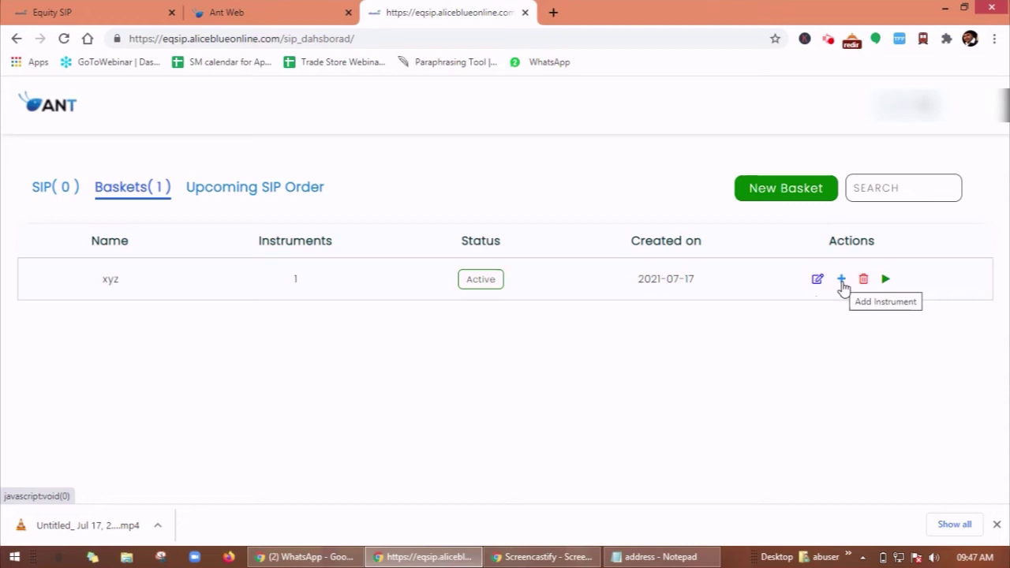
pyautogui.click(884, 281)
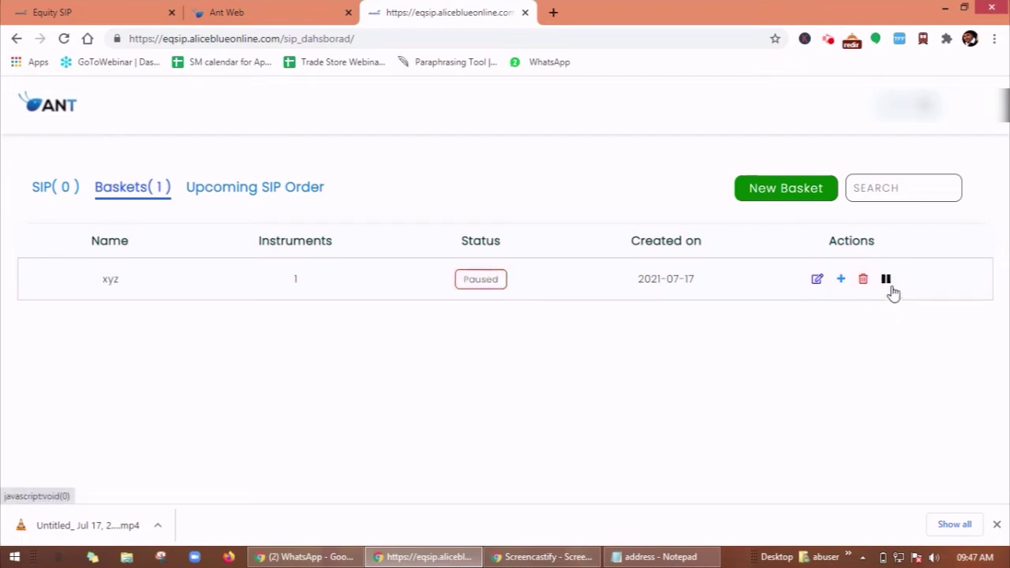
pyautogui.click(52, 189)
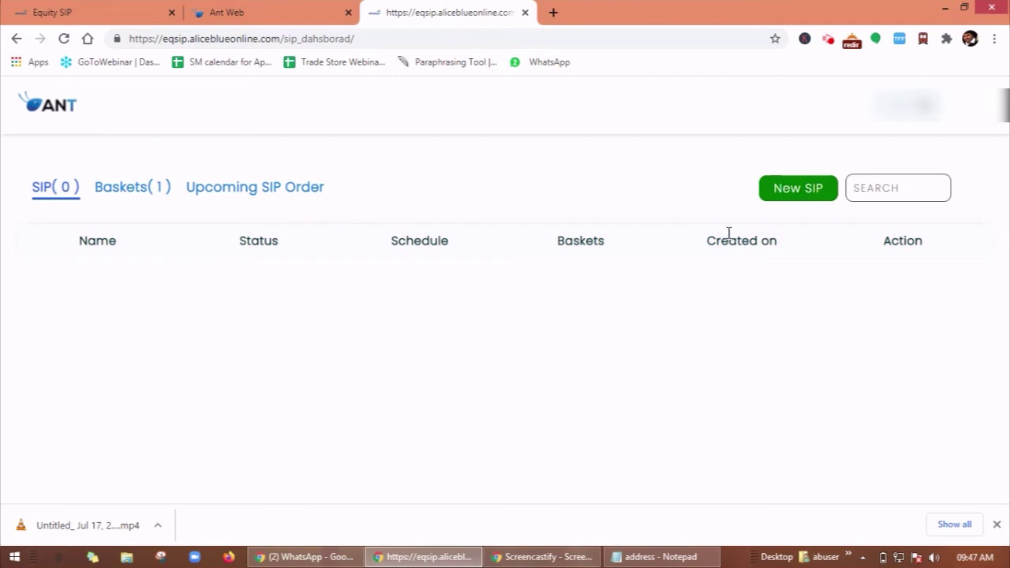
# - Start a New SIP named 'penny stock' and tick basket xyz for it
pyautogui.click(785, 191)
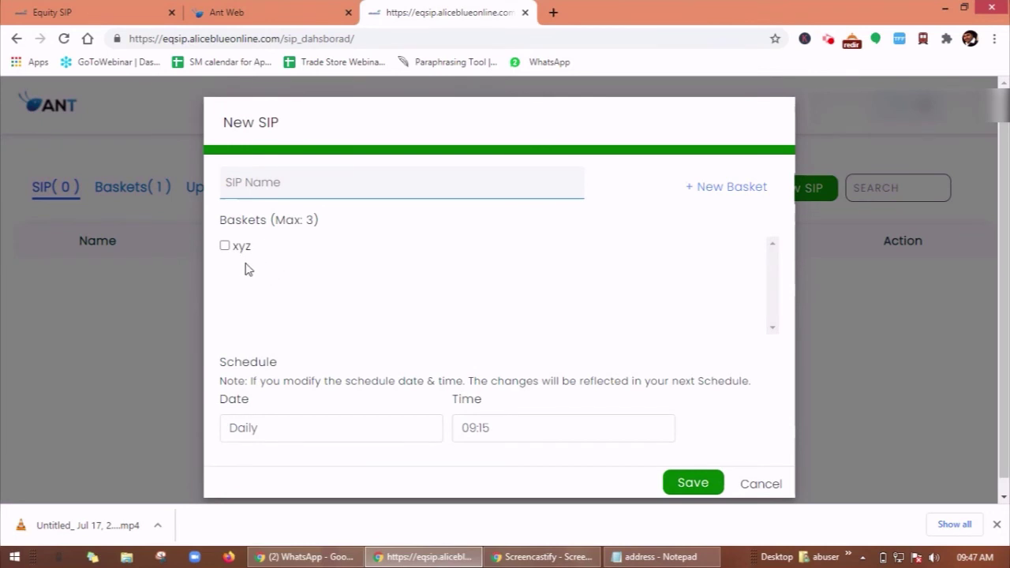
pyautogui.click(259, 188)
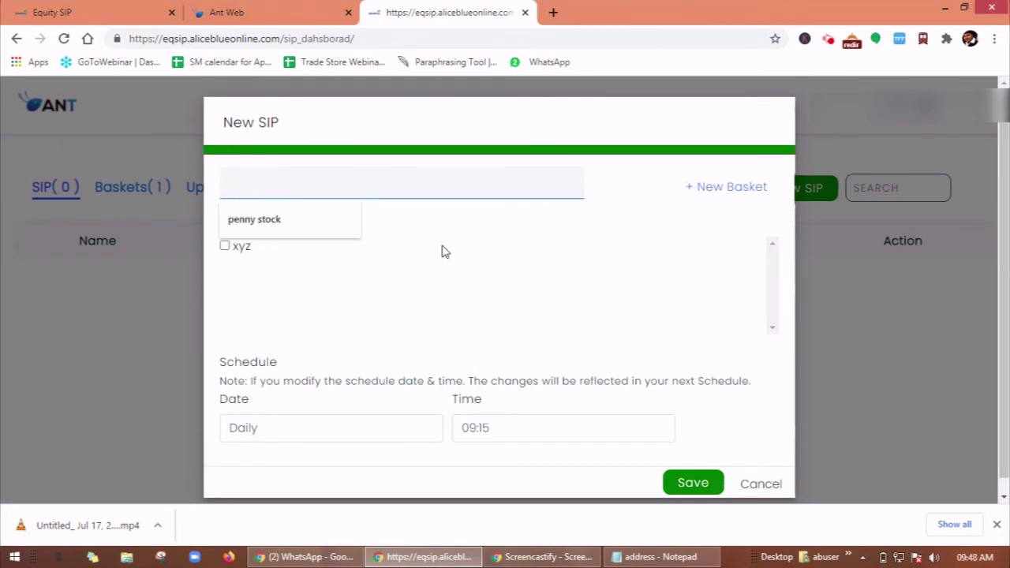
pyautogui.click(291, 223)
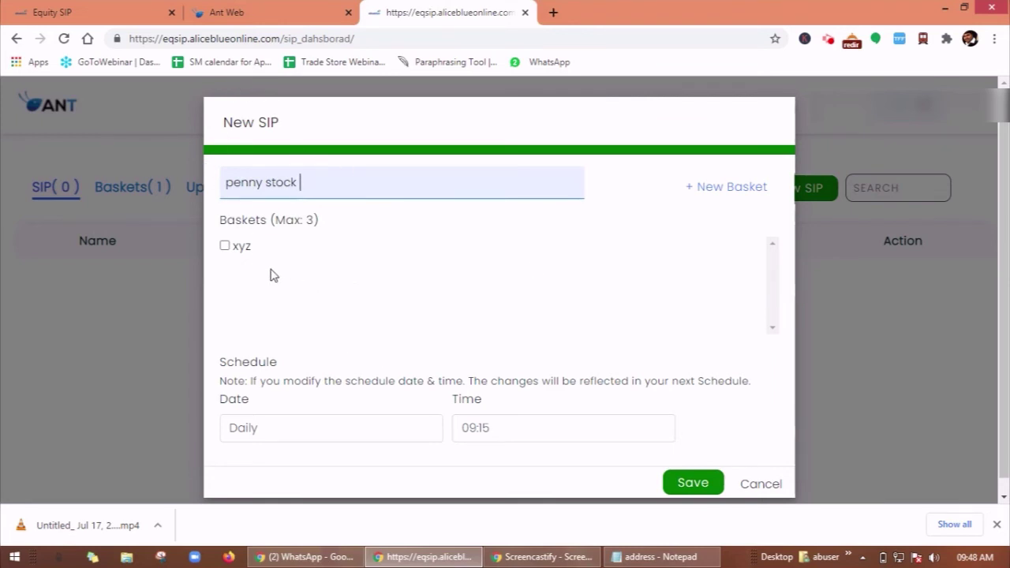
pyautogui.click(225, 247)
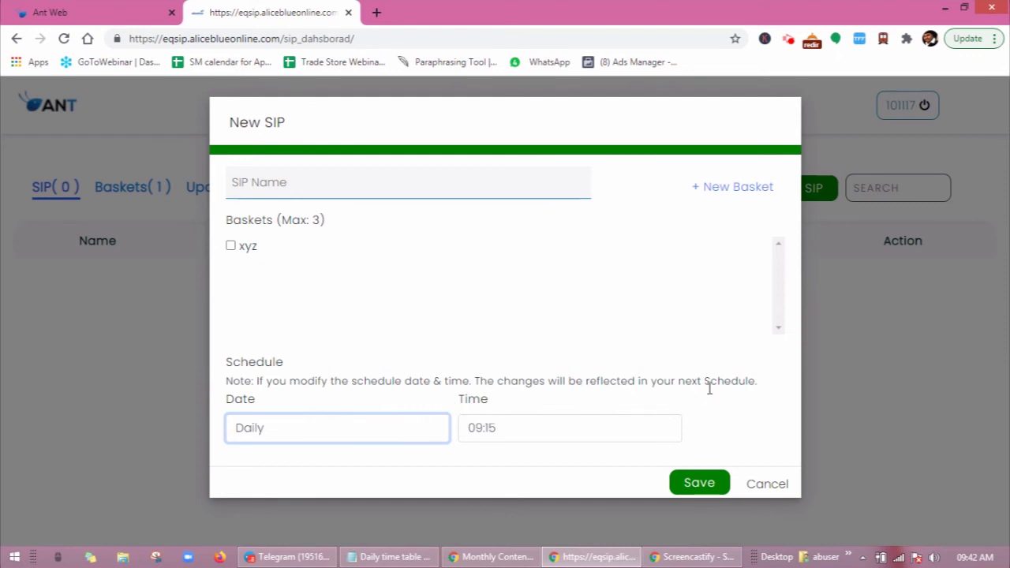
pyautogui.click(272, 436)
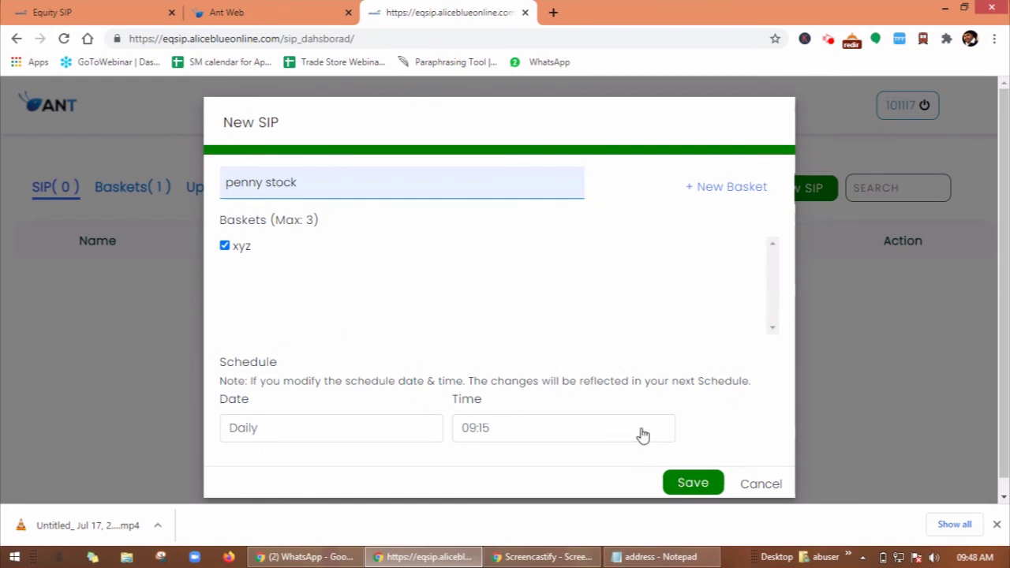
pyautogui.click(531, 435)
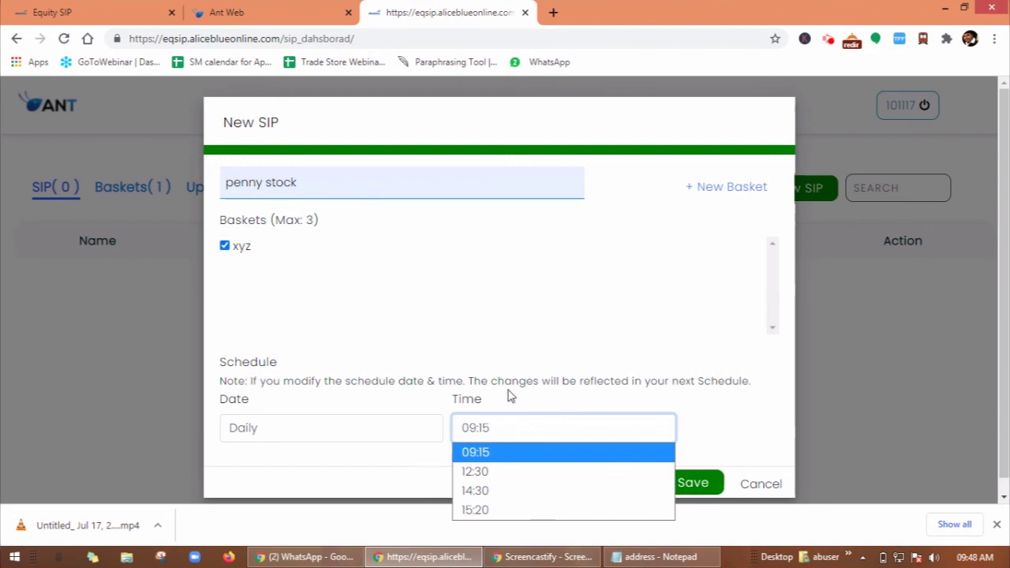
pyautogui.click(555, 350)
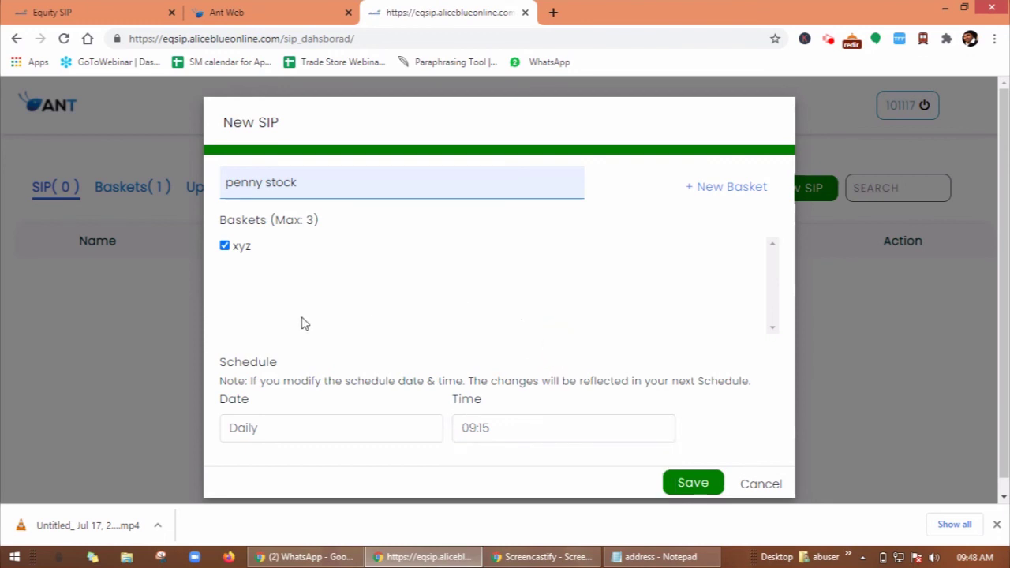
# - Save the 'penny stock' SIP and dismiss the Congrats confirmation
pyautogui.click(695, 491)
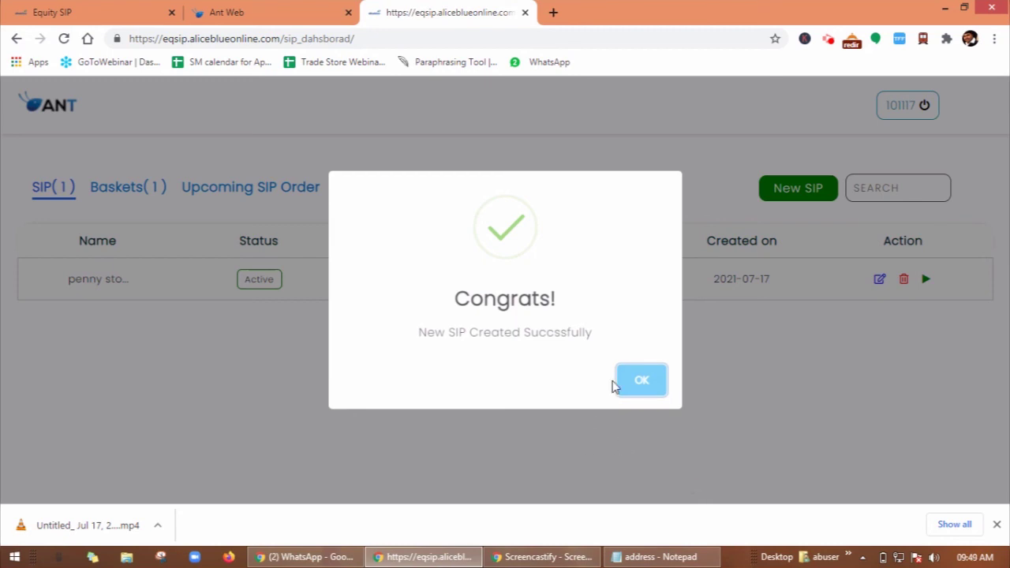
pyautogui.click(650, 383)
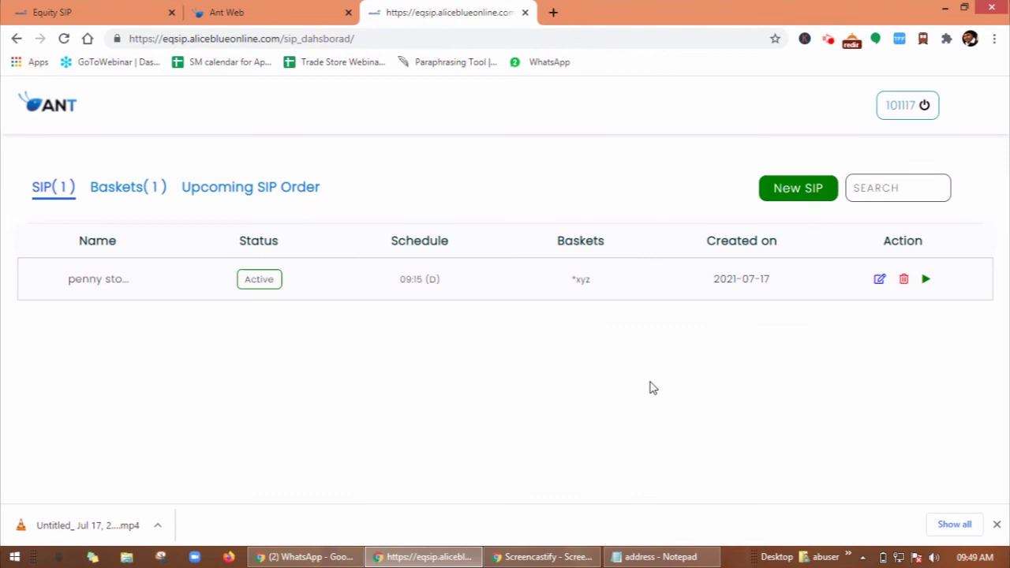